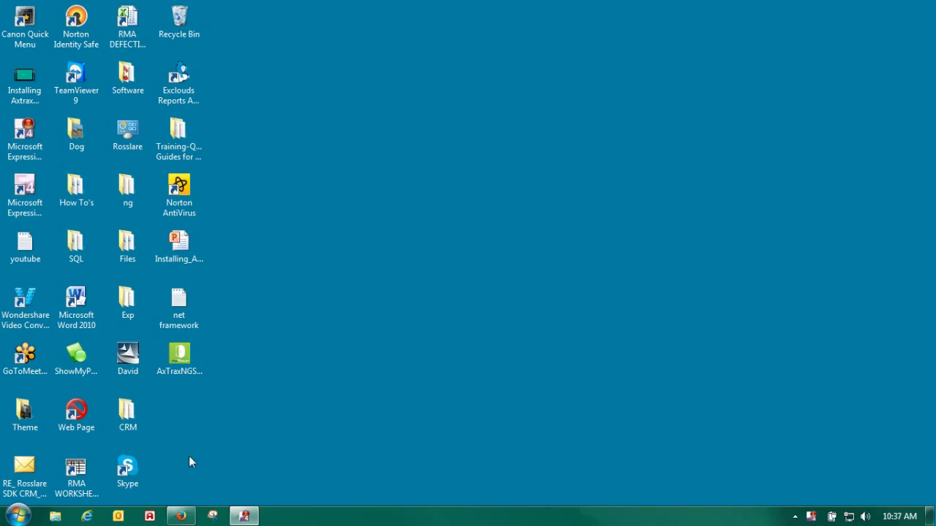
Bring the Firefox window showing the Rosslare support site back from the taskbar
left_click(184, 515)
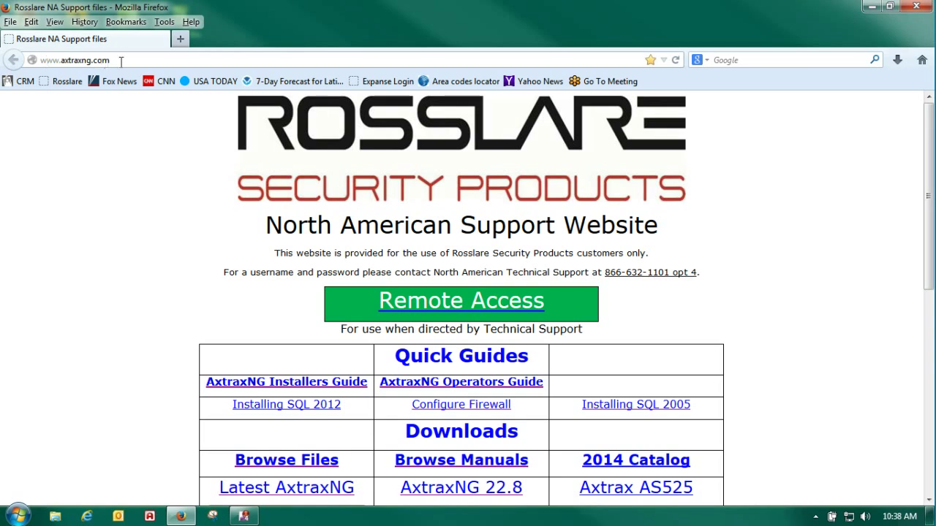
Locate the Latest AxtraxNG New Version 23.04 download in the Downloads table, then minimize Firefox
left_click(46, 60)
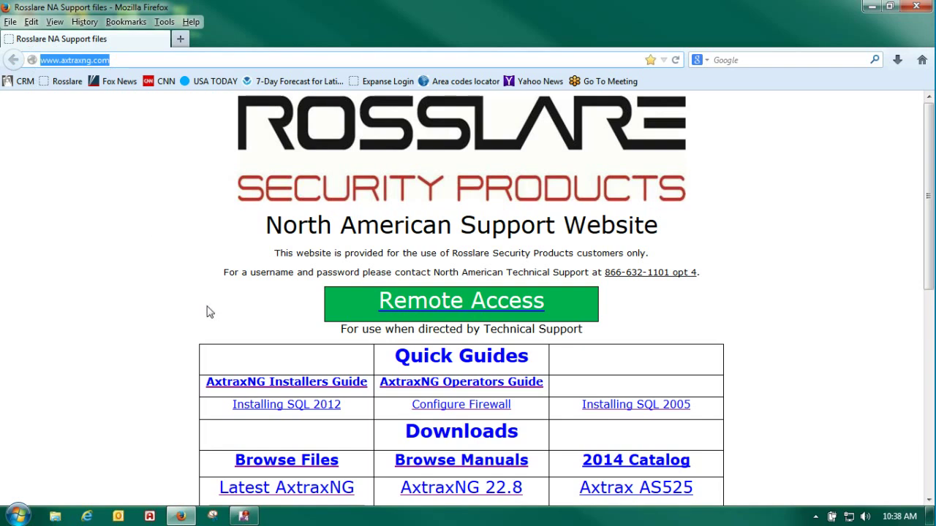
scroll(207, 310, "down", 4)
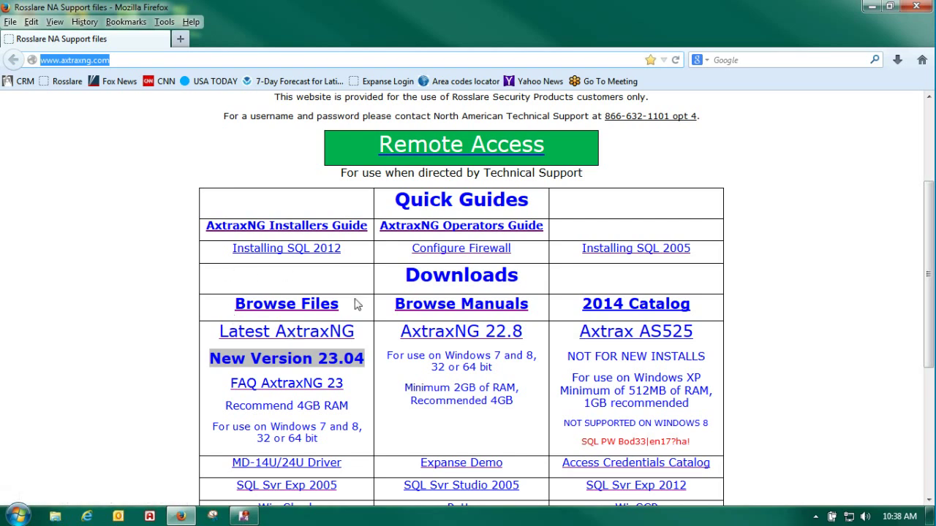
left_click_drag(357, 336, 280, 336)
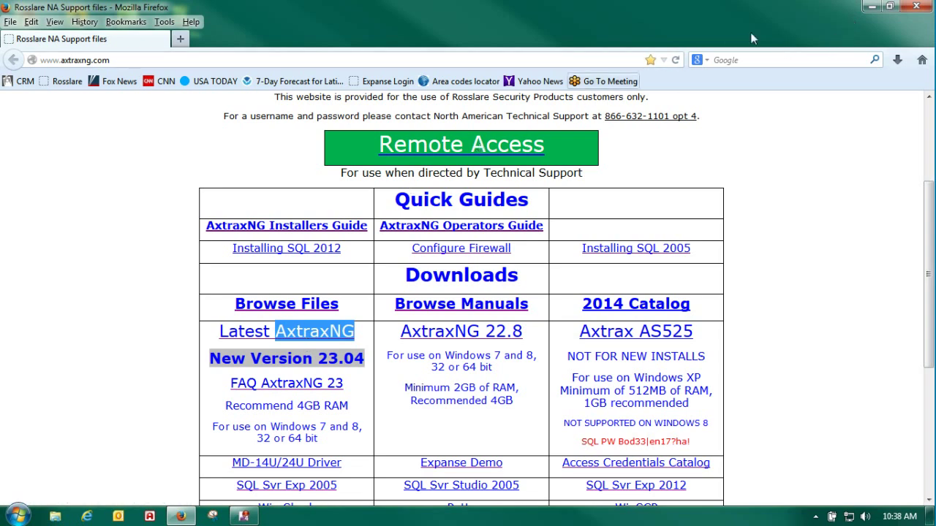
left_click(869, 9)
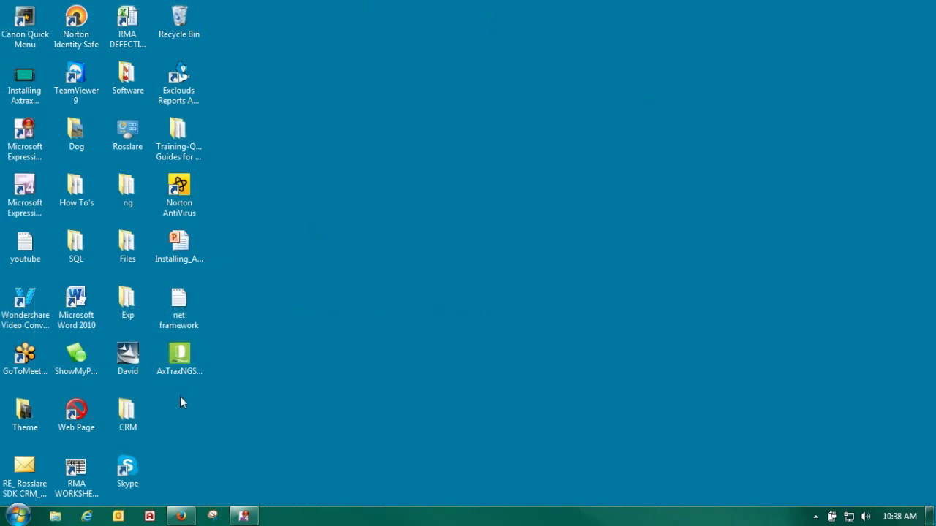
Open Programs and Features from the Control Panel and select Microsoft SQL Server 2005 Compact Edition
left_click(19, 515)
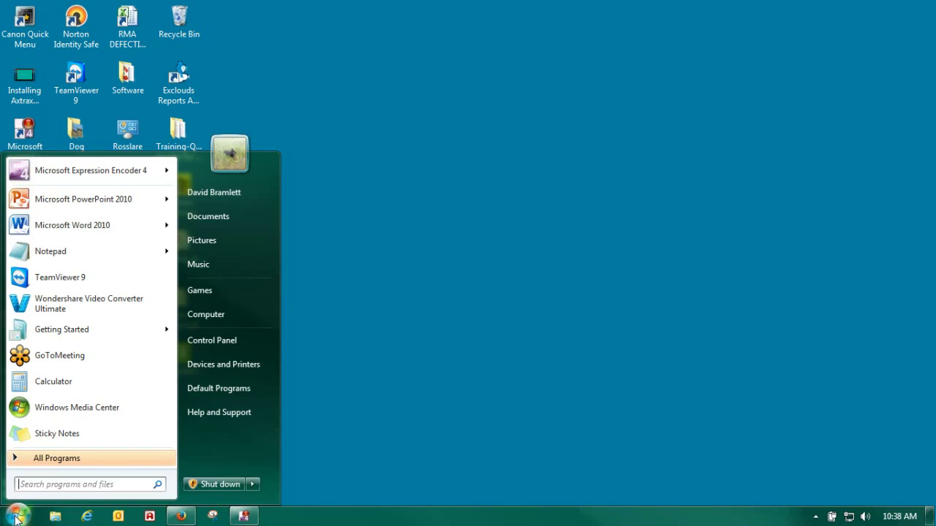
left_click(223, 342)
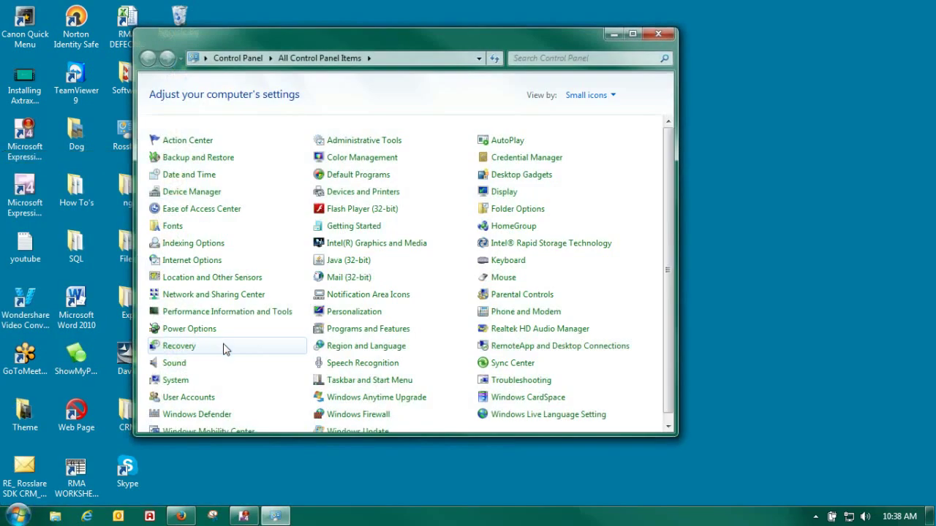
left_click(345, 330)
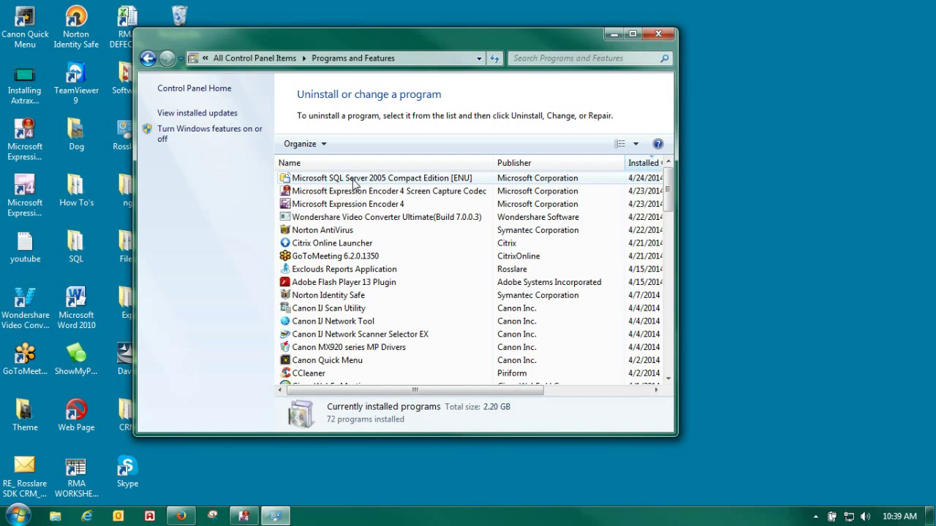
left_click(354, 181)
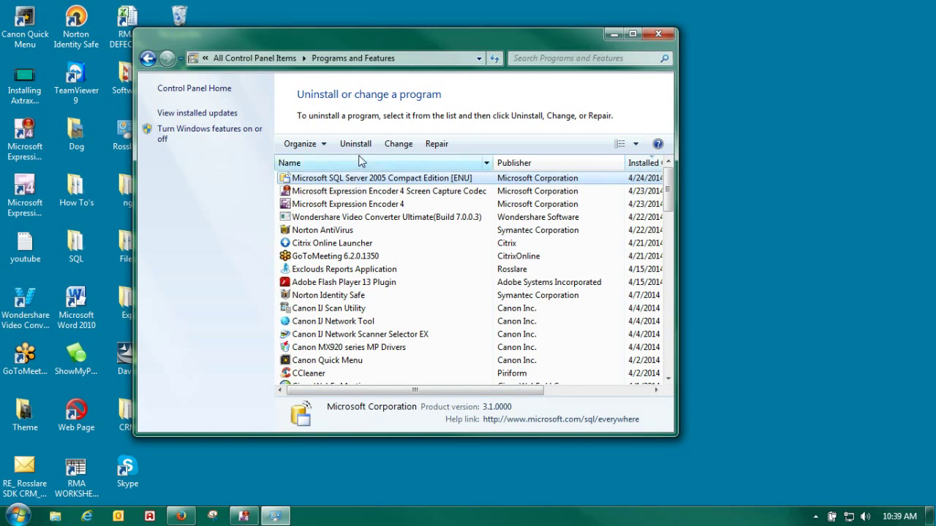
Uninstall SQL Server 2005 Compact Edition, close Programs and Features, and return to the support site
left_click(356, 144)
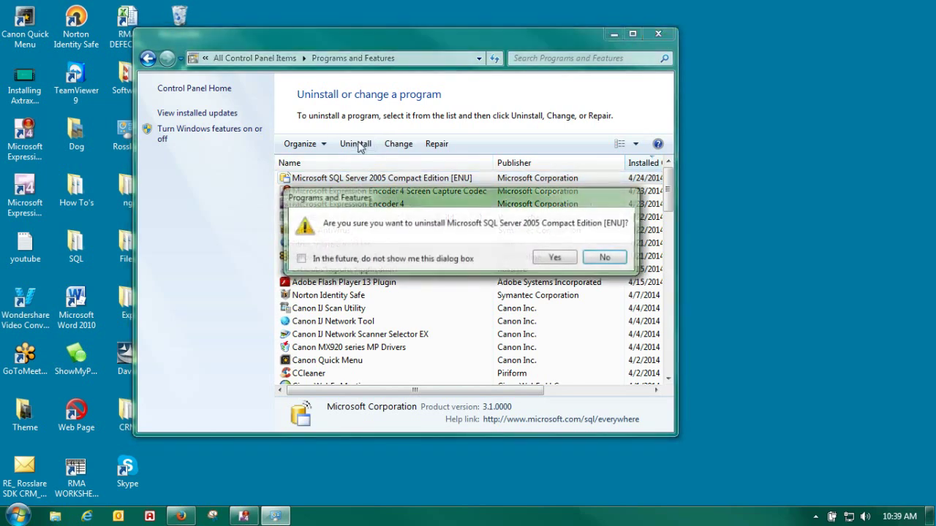
left_click(552, 257)
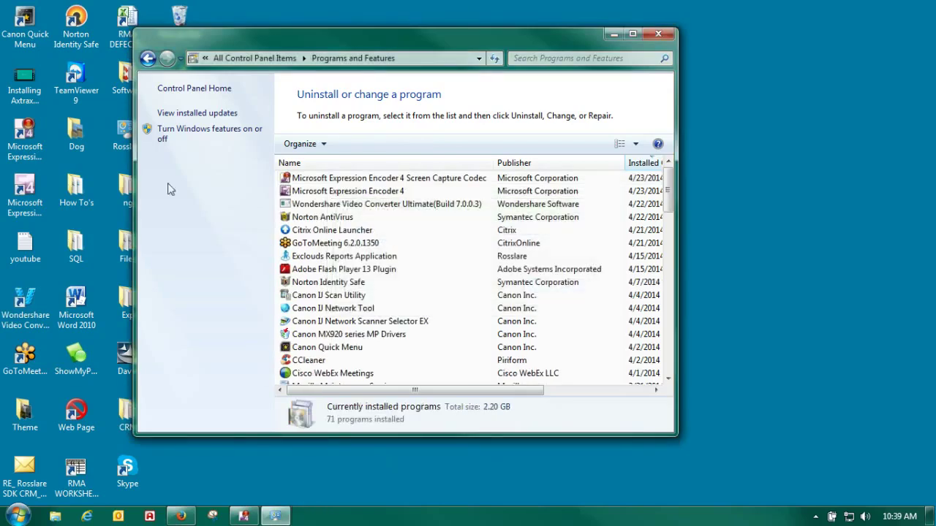
left_click(658, 33)
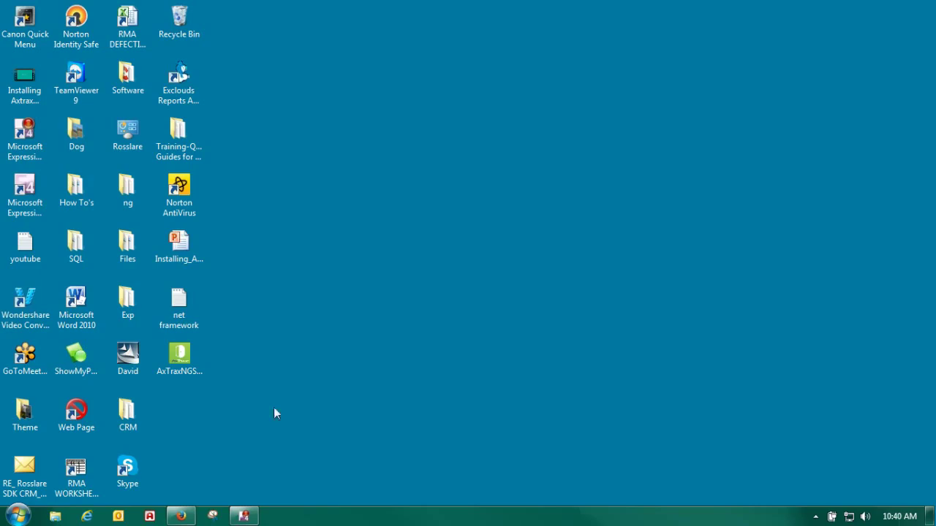
left_click(181, 516)
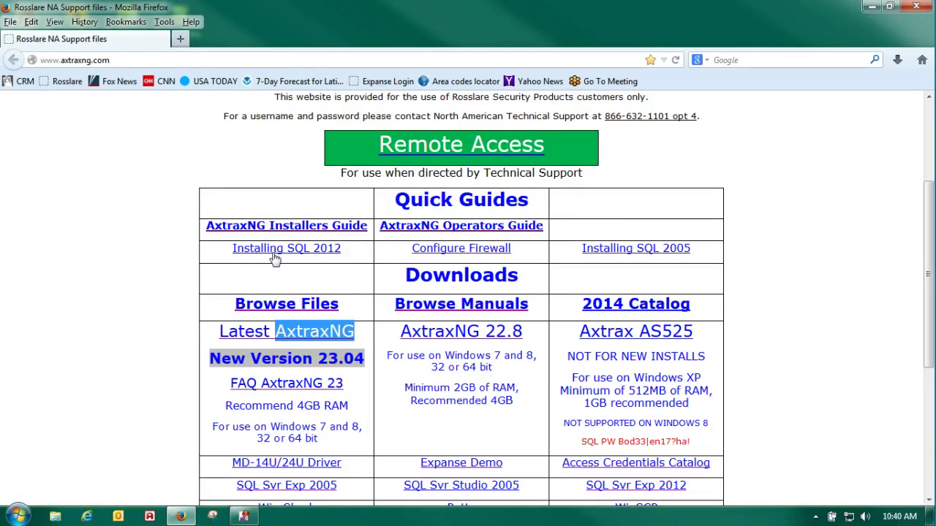
Read the Installing SQL 2012 PDF guide down to Figure 1, then minimize Adobe Reader
left_click(319, 253)
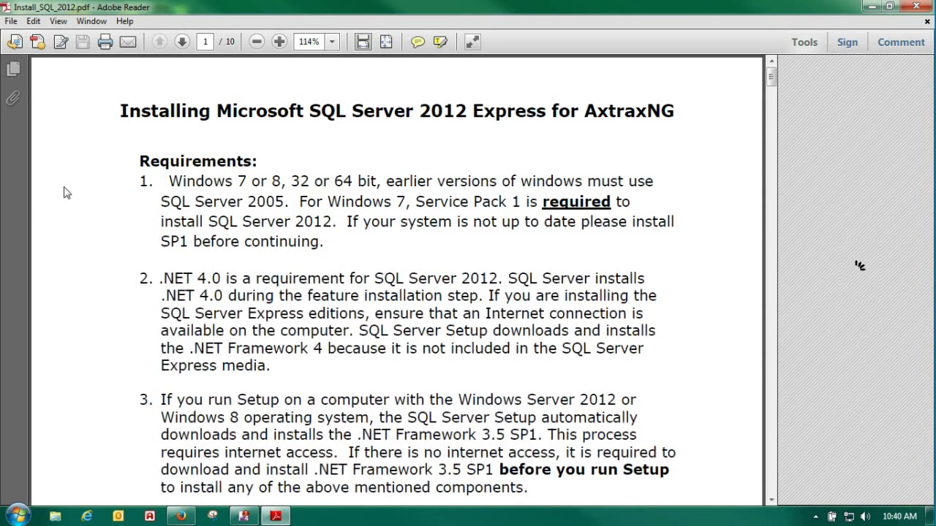
scroll(64, 204, "down", 10)
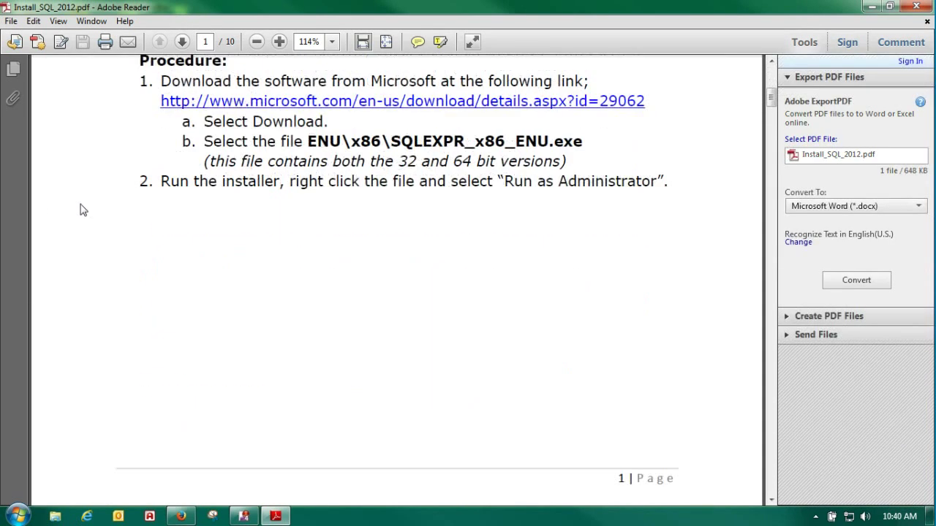
scroll(83, 210, "down", 15)
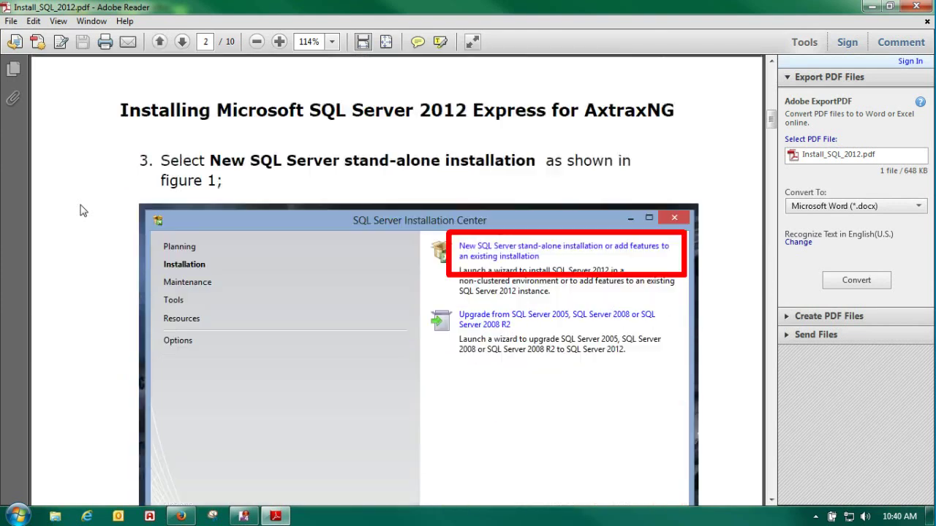
scroll(83, 211, "down", 5)
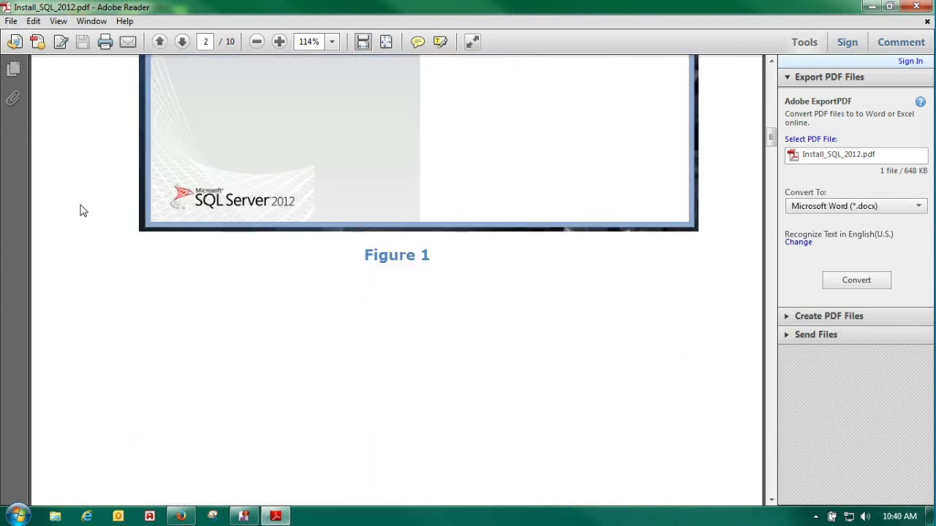
left_click(870, 7)
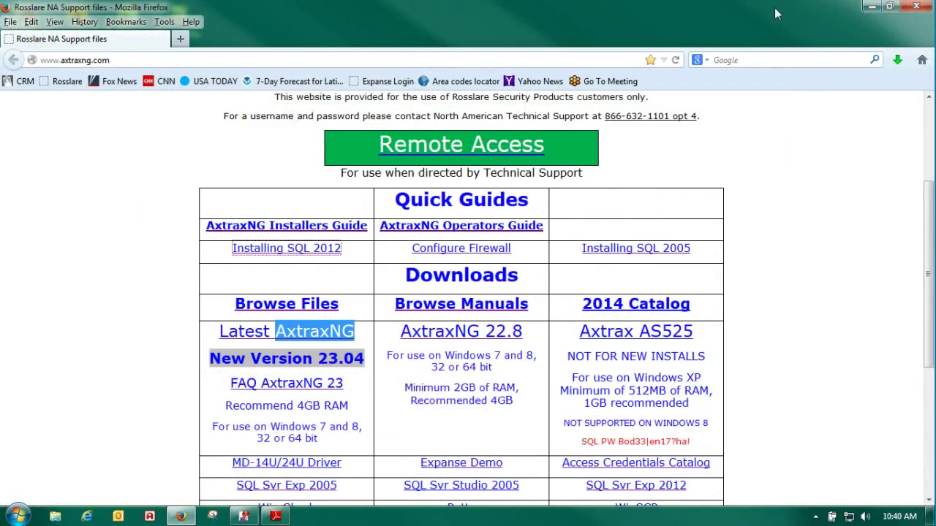
Minimize Firefox and launch Registry Editor through a Start menu search for regedit
left_click(872, 7)
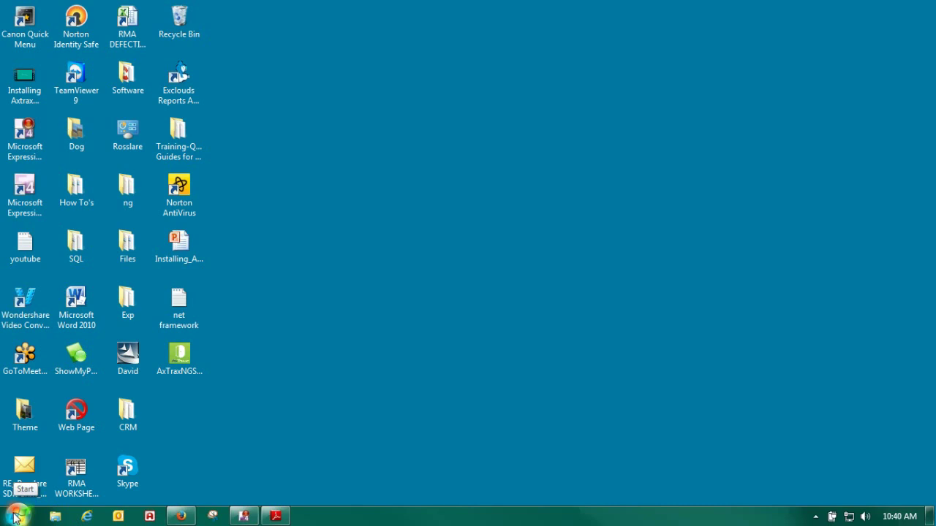
left_click(16, 517)
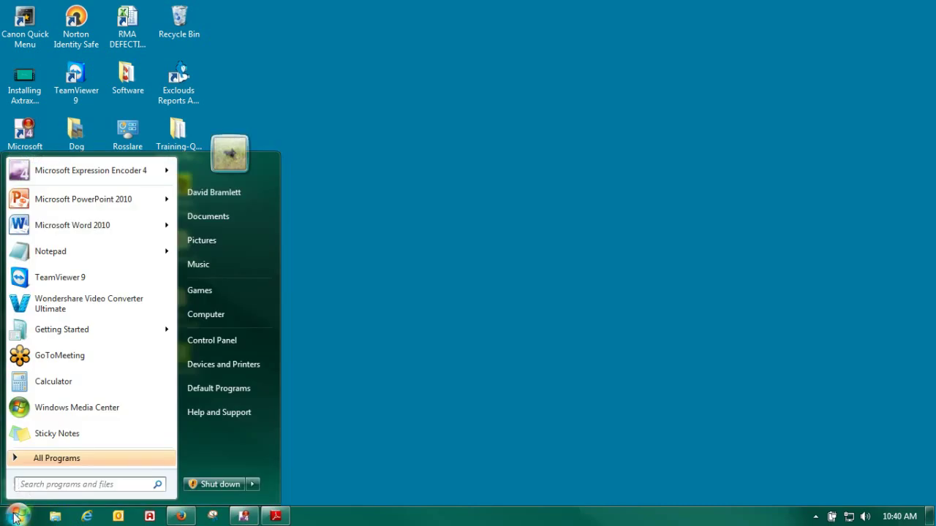
type("re")
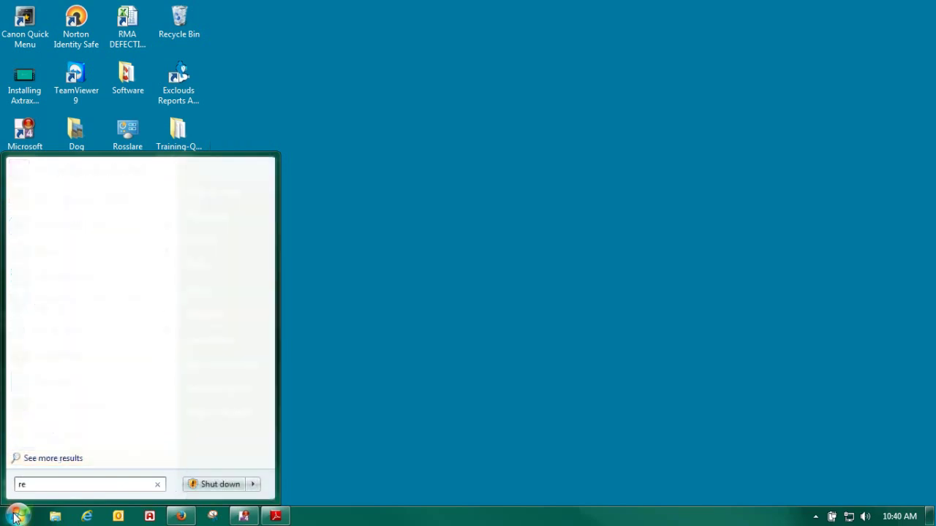
type("ge")
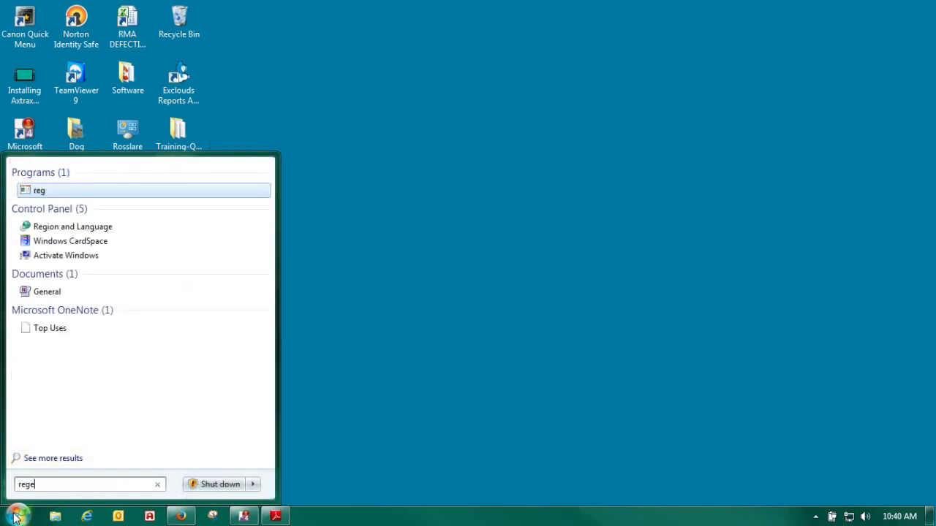
type("dit")
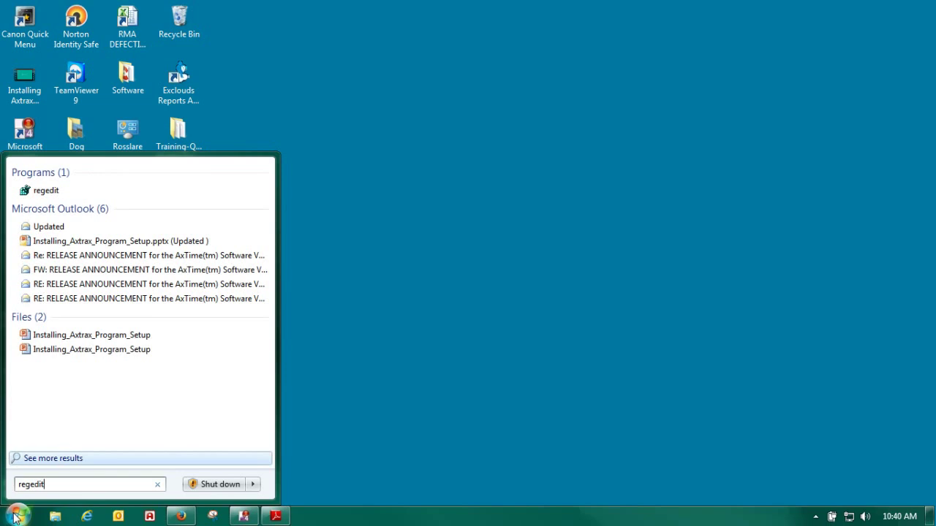
left_click(44, 191)
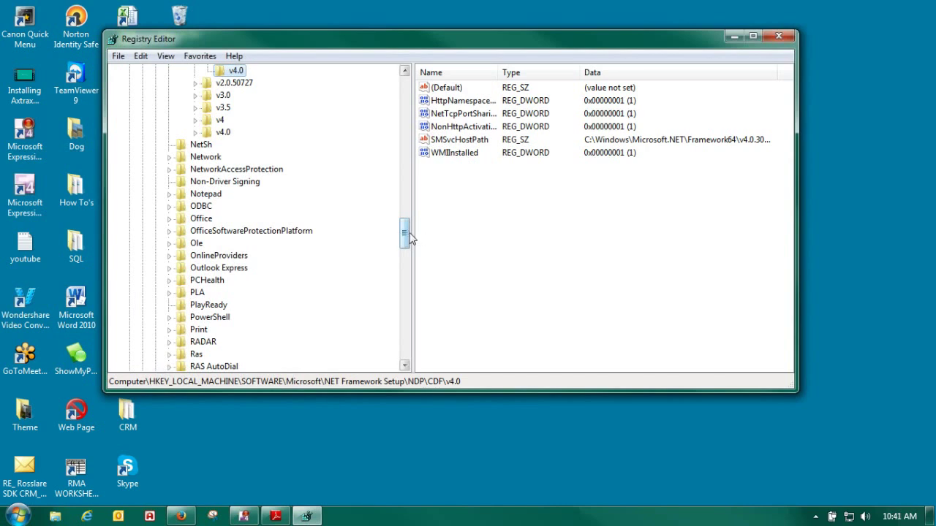
Review the NET Framework Setup\NDP\CDF\v4.0 registry values, then close Registry Editor
left_click_drag(408, 235, 408, 91)
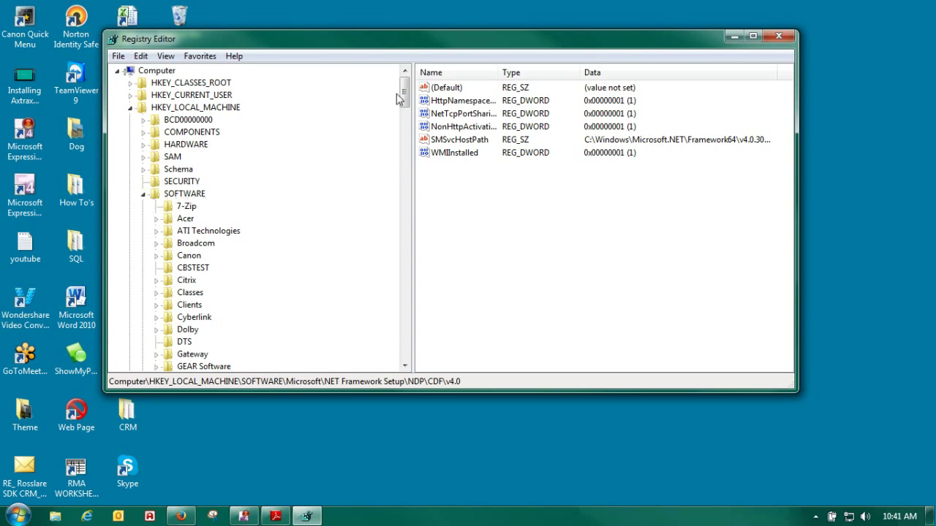
left_click_drag(403, 93, 400, 123)
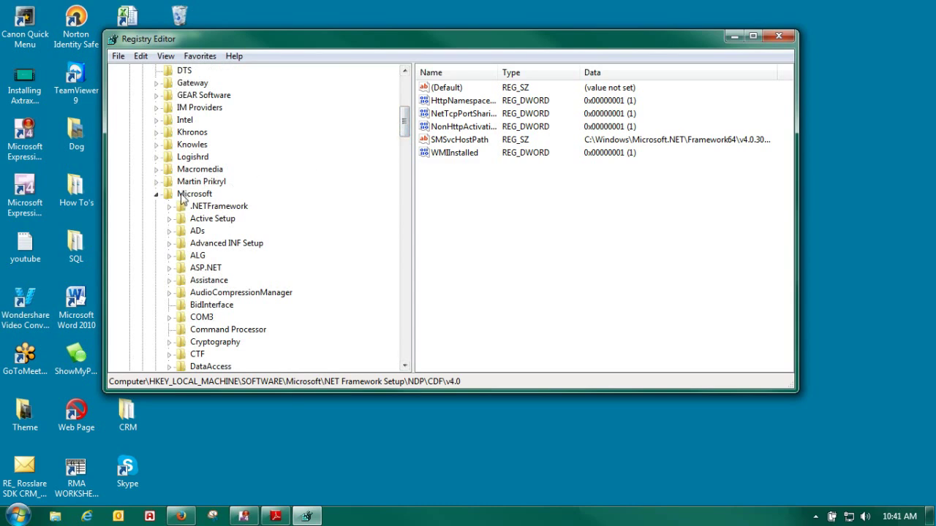
left_click_drag(404, 119, 403, 215)
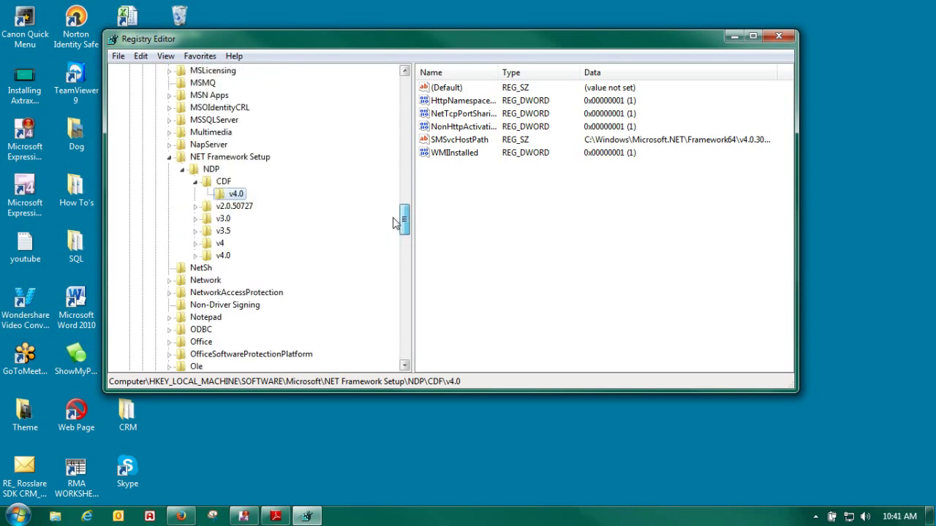
left_click(778, 36)
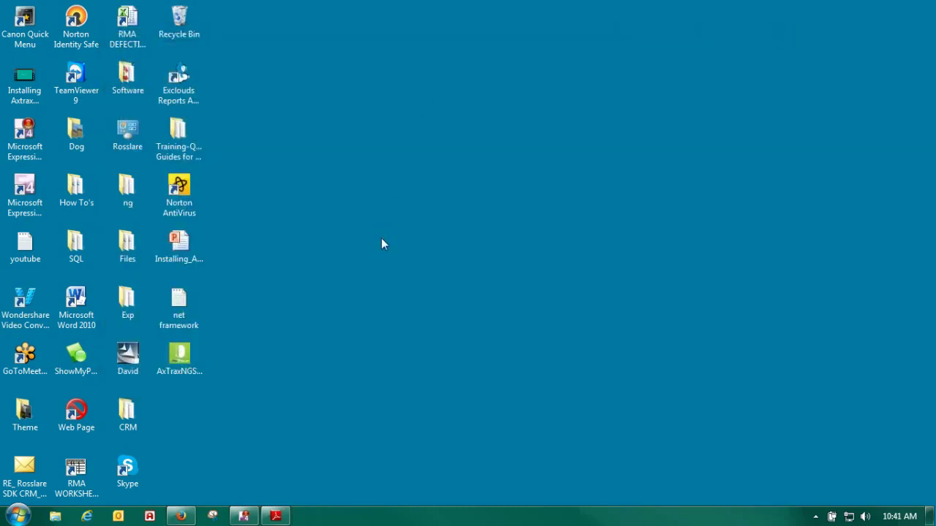
Run the AxTraxNGSetup desktop file, allowing it past the unverified-publisher security warning
left_click(182, 364)
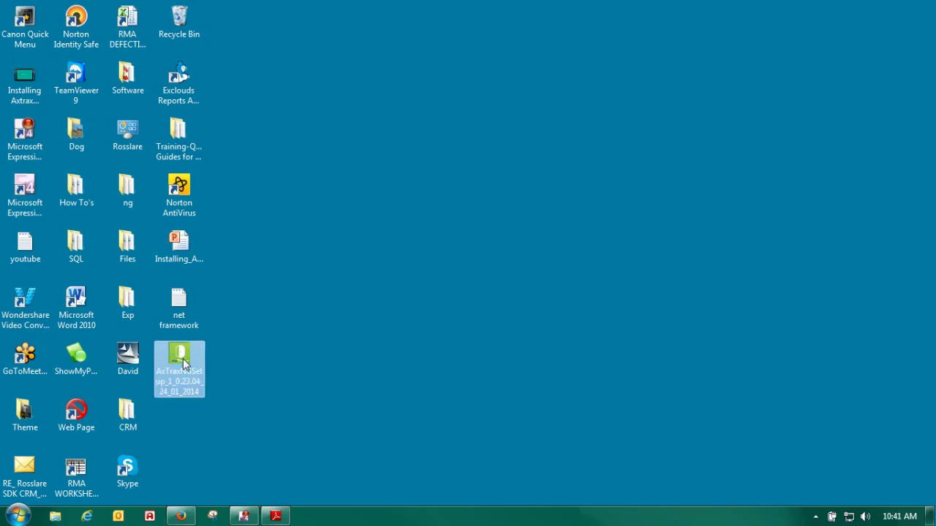
double_click(183, 363)
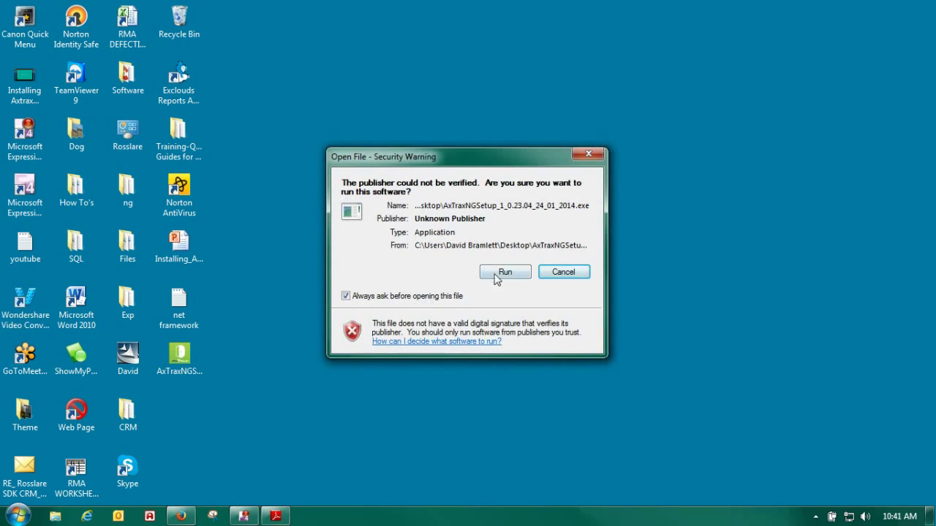
left_click(497, 276)
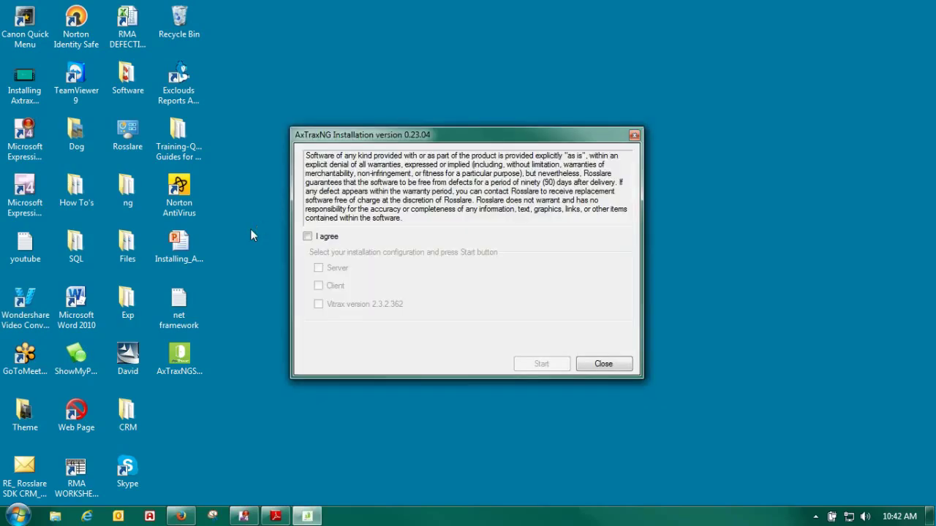
Accept the licence, tick the Server and Client components, and start the installation
left_click(308, 236)
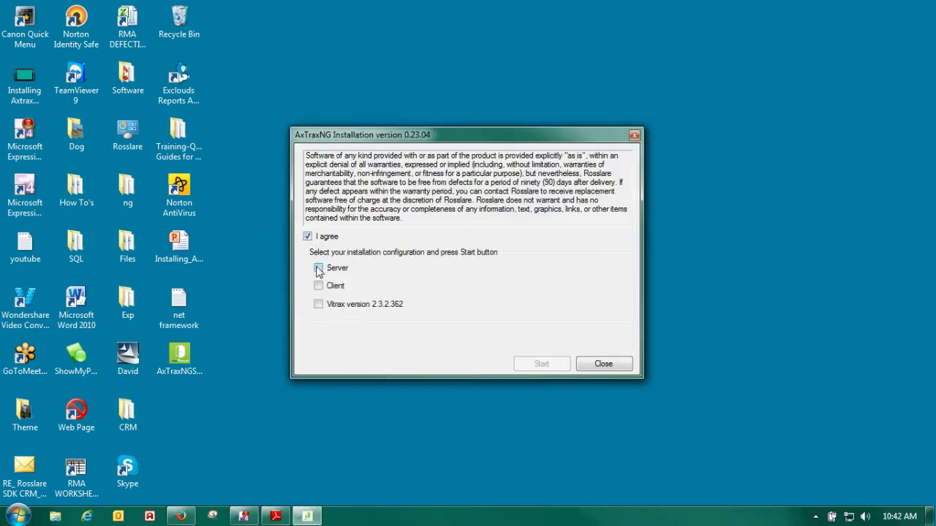
left_click(318, 268)
left_click(319, 287)
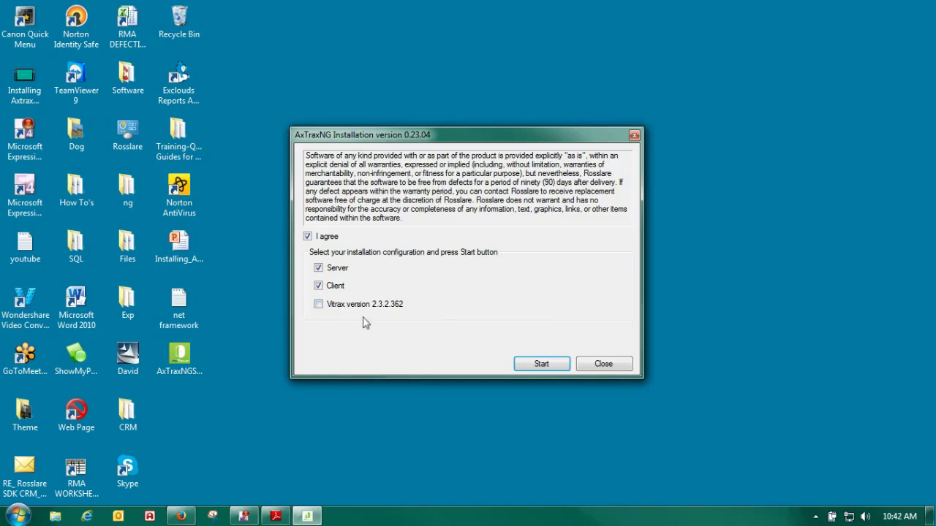
left_click(544, 365)
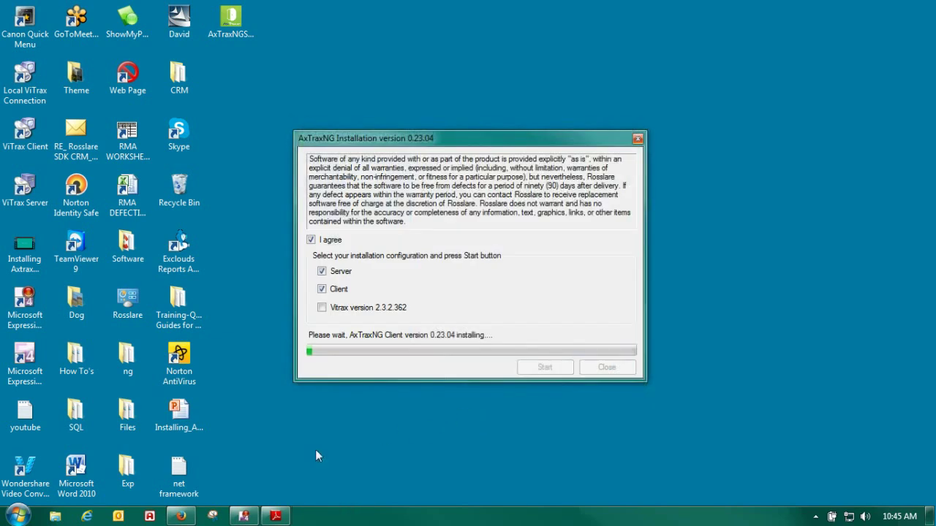
Install AxTraxNG Client to C:\Program Files (x86)\Rosslare\AxTraxNG Client\ and close the finished wizard
left_click(521, 374)
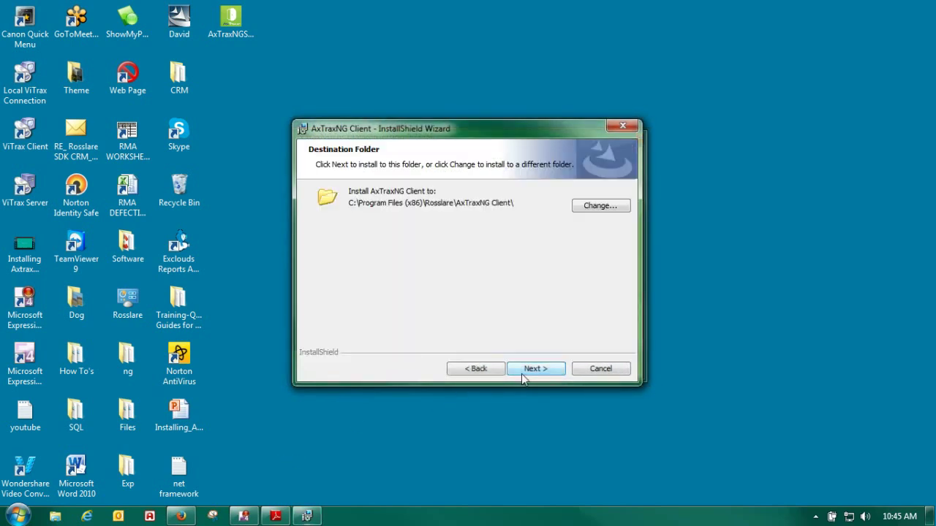
left_click(526, 371)
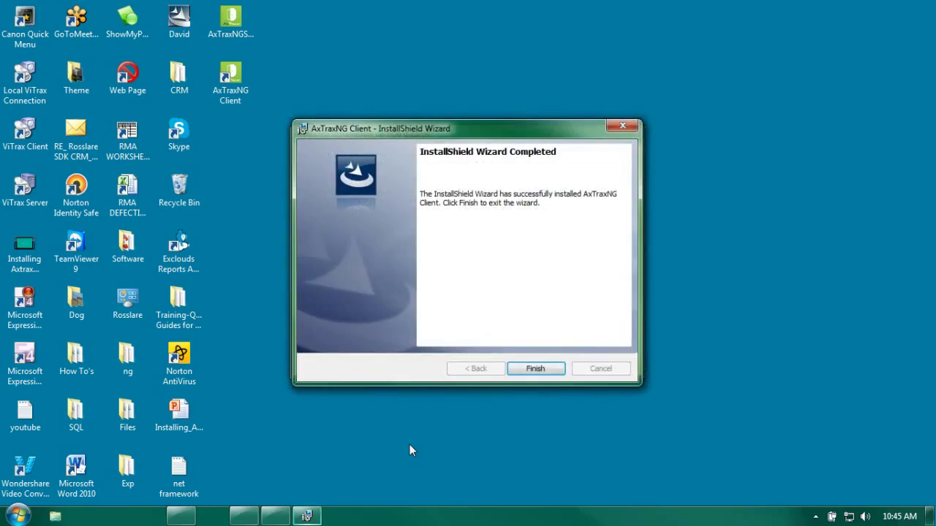
left_click(535, 368)
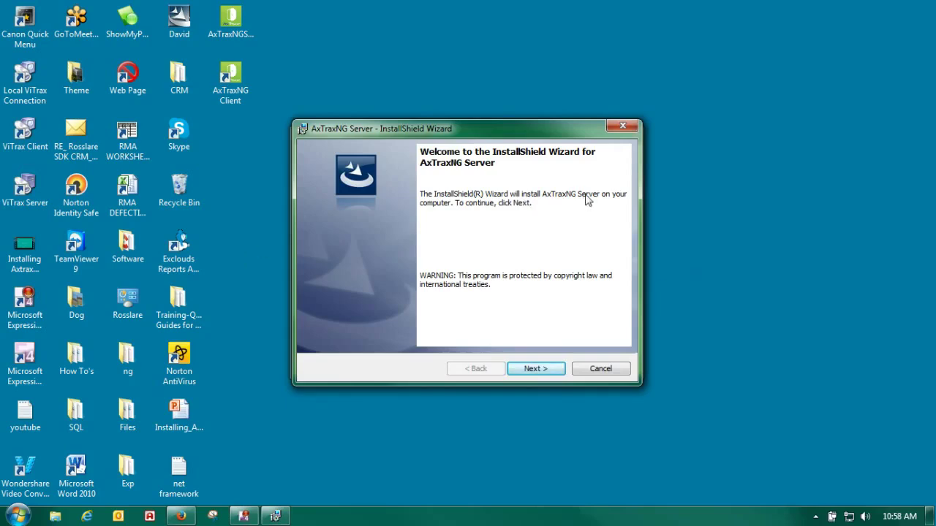
Install AxTraxNG Server 0.23.04 into the default destination folder and close the finished wizard
left_click(535, 369)
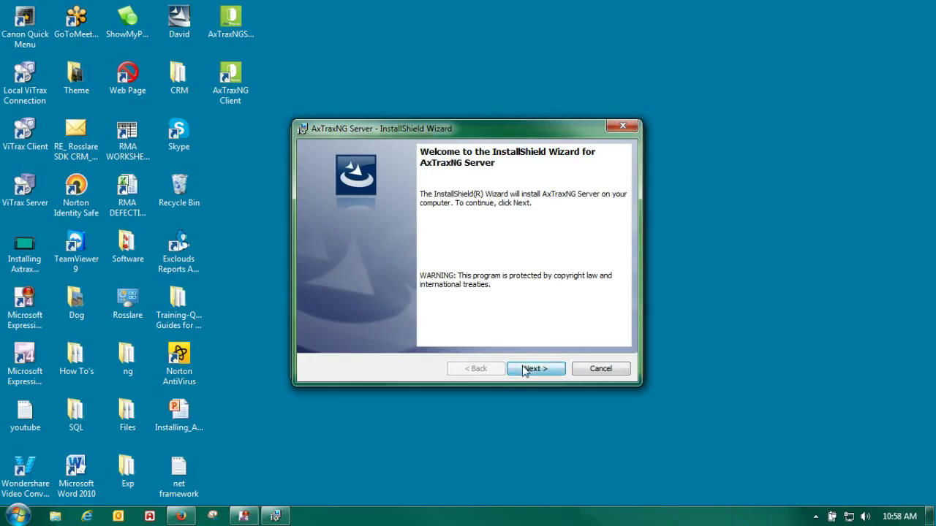
left_click(535, 368)
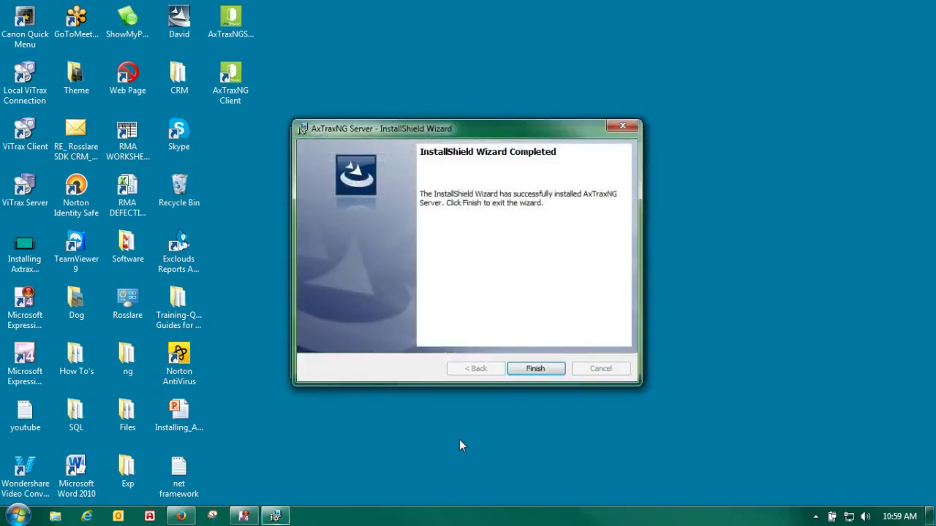
left_click(527, 372)
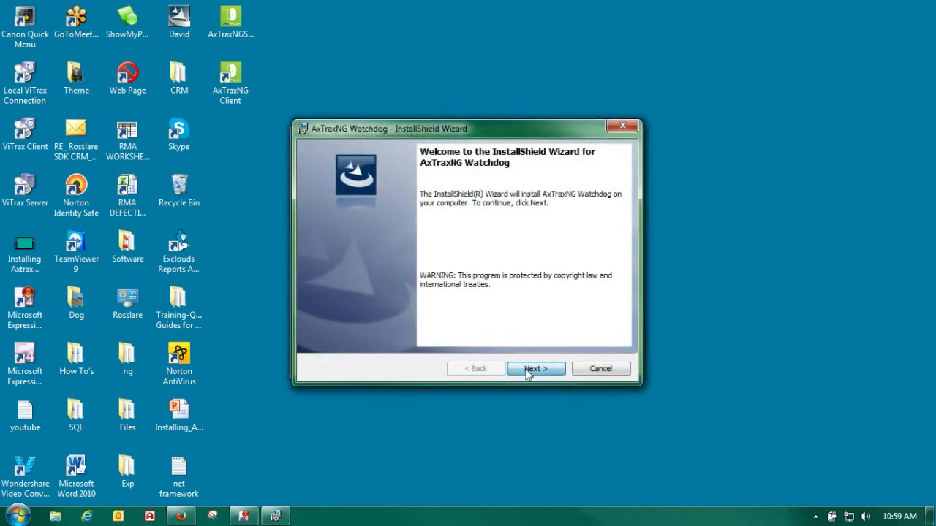
Begin installing AxTraxNG Watchdog into its default destination folder
left_click(534, 368)
left_click(535, 369)
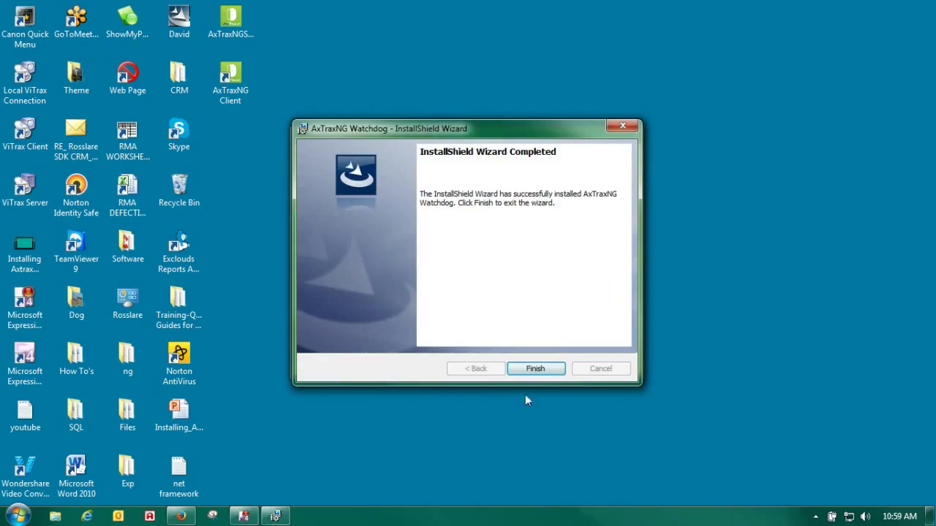
Close the completed Watchdog wizard so the HASP Device Drivers 5.22 setup appears
left_click(527, 370)
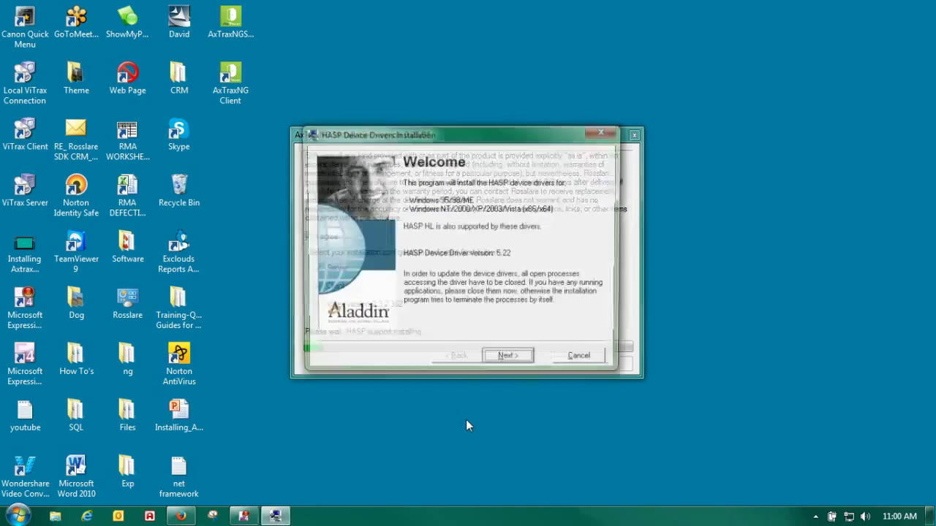
Accept the HASP licence agreement, install the HASP device drivers, and close the installer
left_click(501, 361)
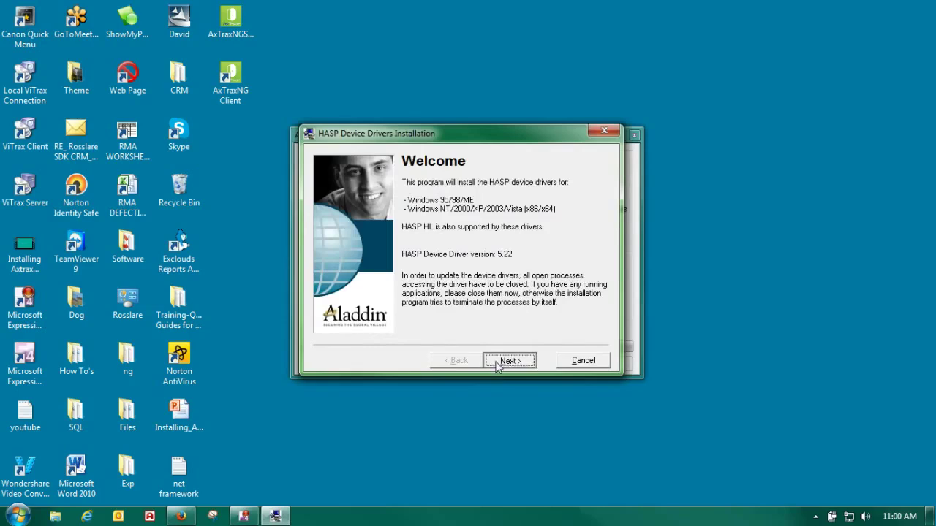
left_click(344, 323)
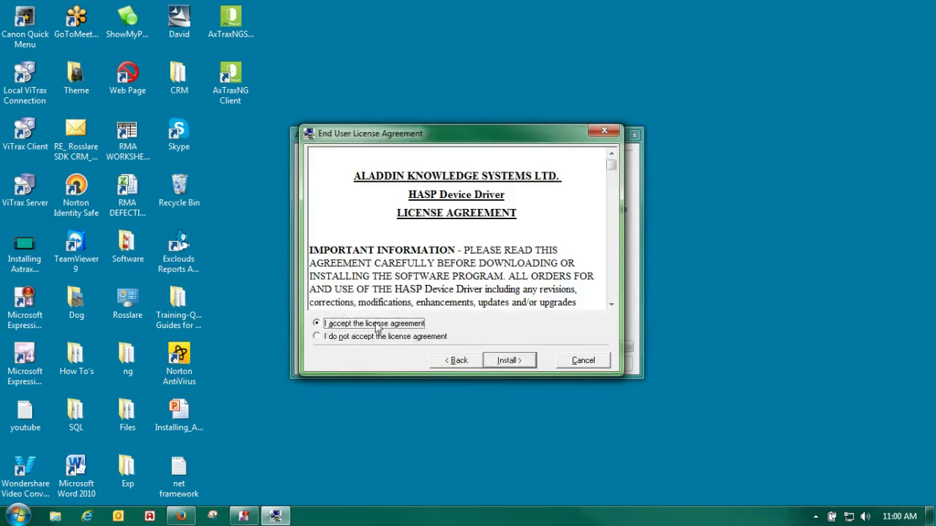
left_click(507, 359)
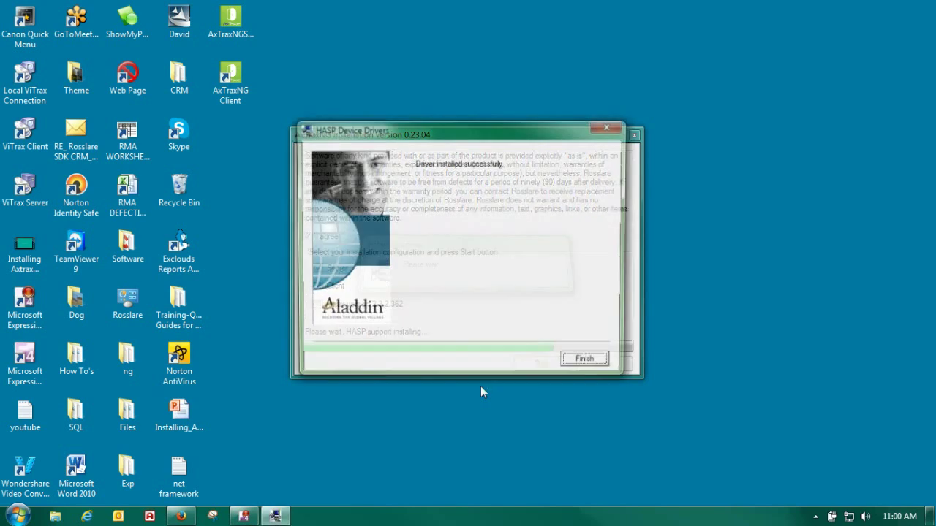
left_click(574, 362)
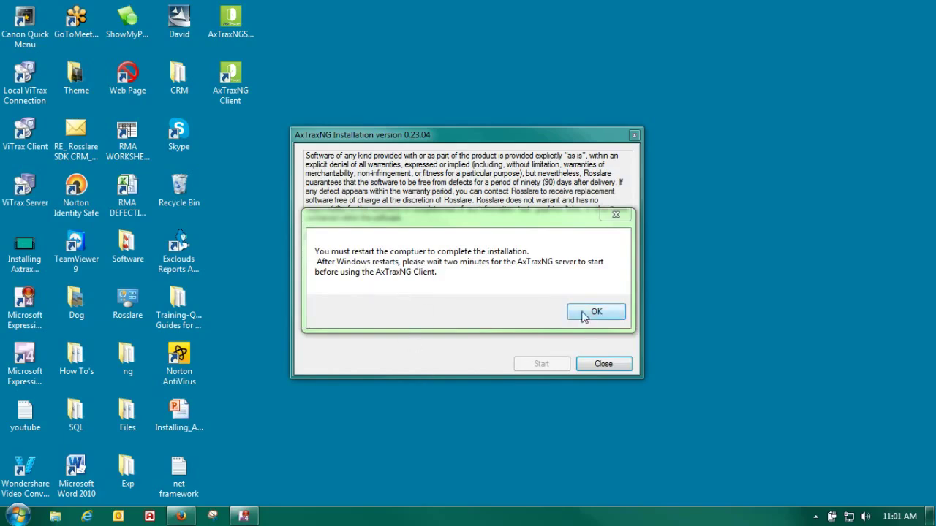
Dismiss the restart-required notice and bring up the Start menu
left_click(584, 315)
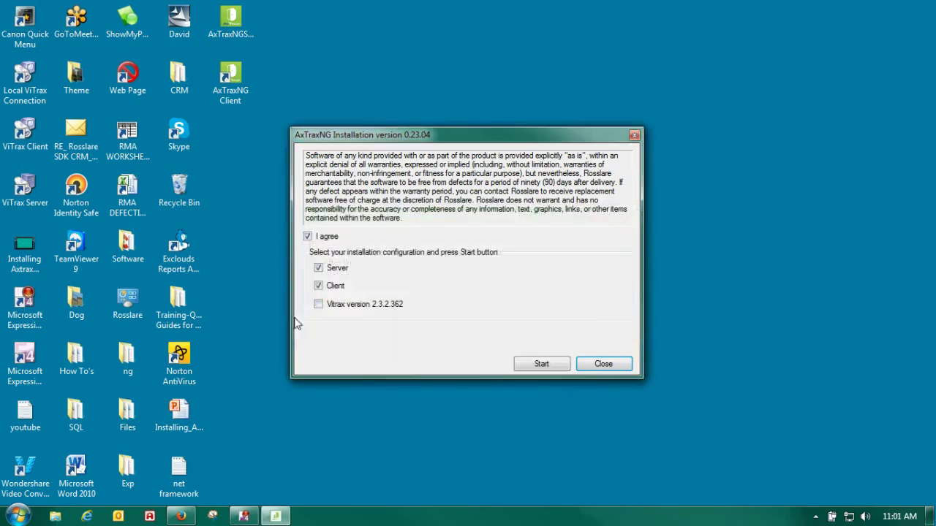
left_click(17, 516)
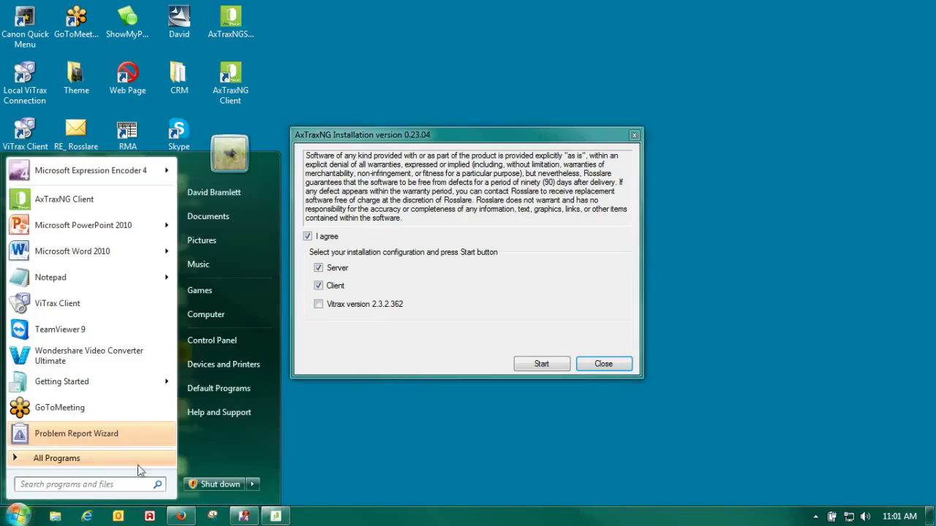
Choose Restart from the Shut down options to reboot the PC
left_click(258, 482)
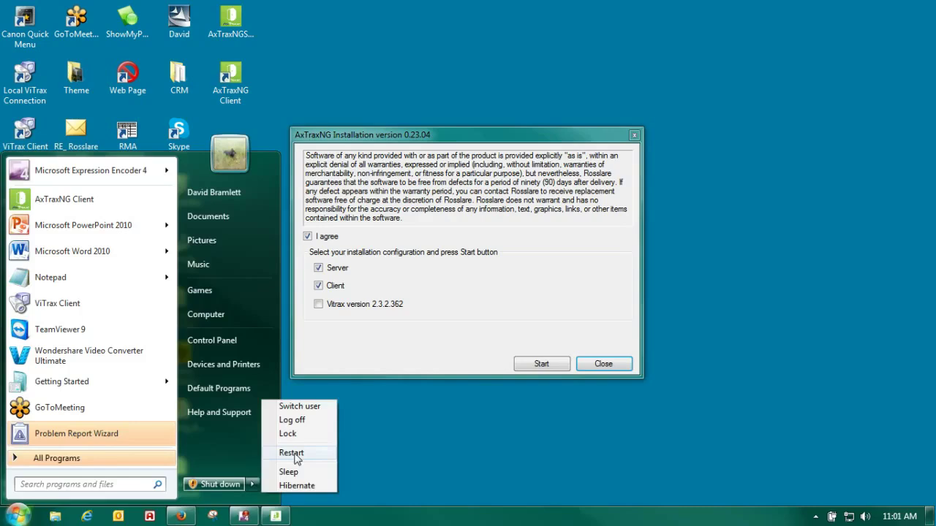
left_click(383, 444)
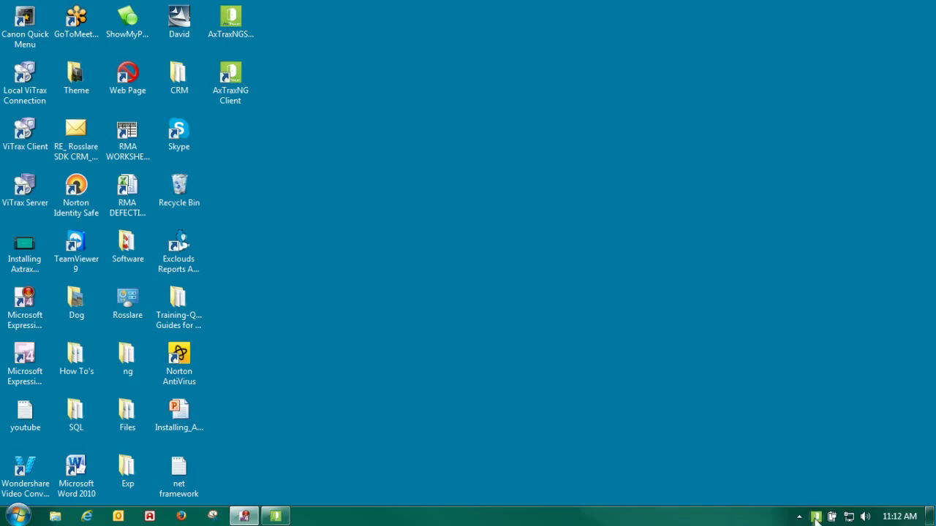
mouse_move(815, 518)
double_click(817, 519)
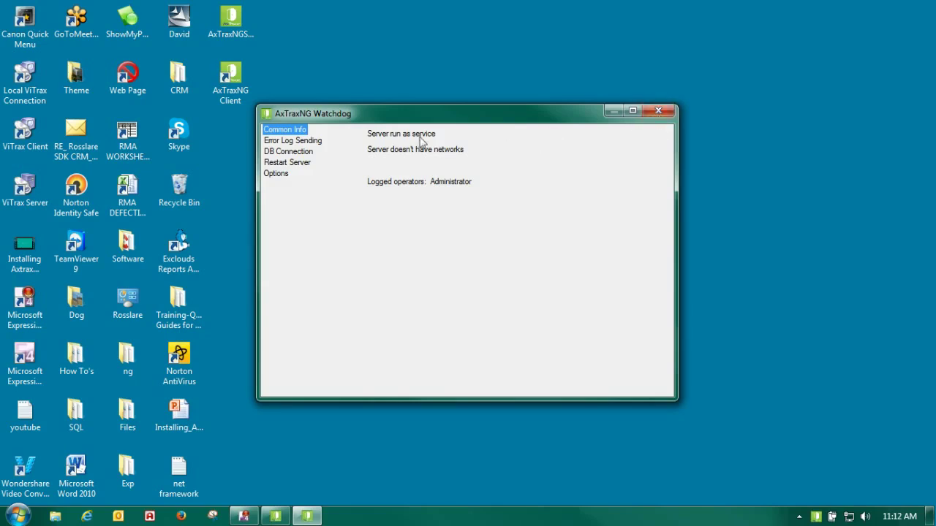
left_click(665, 114)
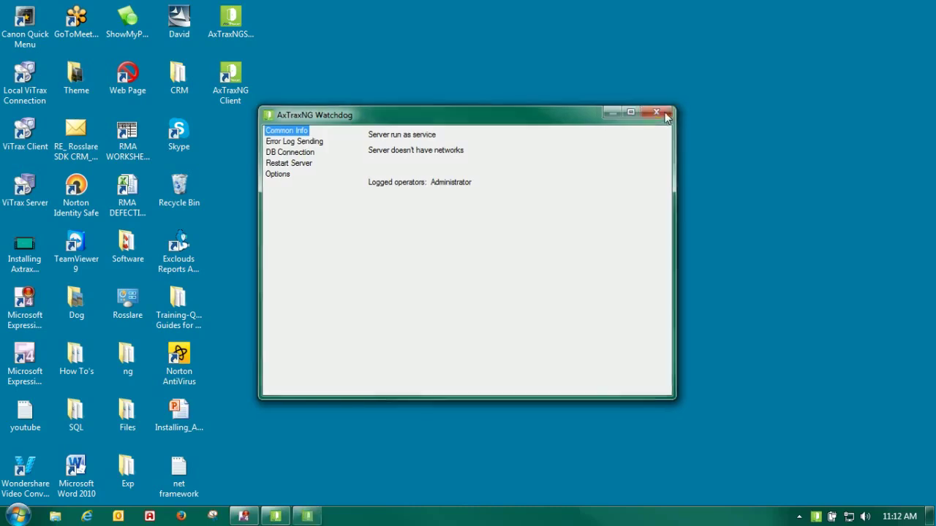
Close the running AxTraxNG window, relaunch AxTraxNG Client and log in as Administrator with the password
right_click(272, 517)
left_click(280, 488)
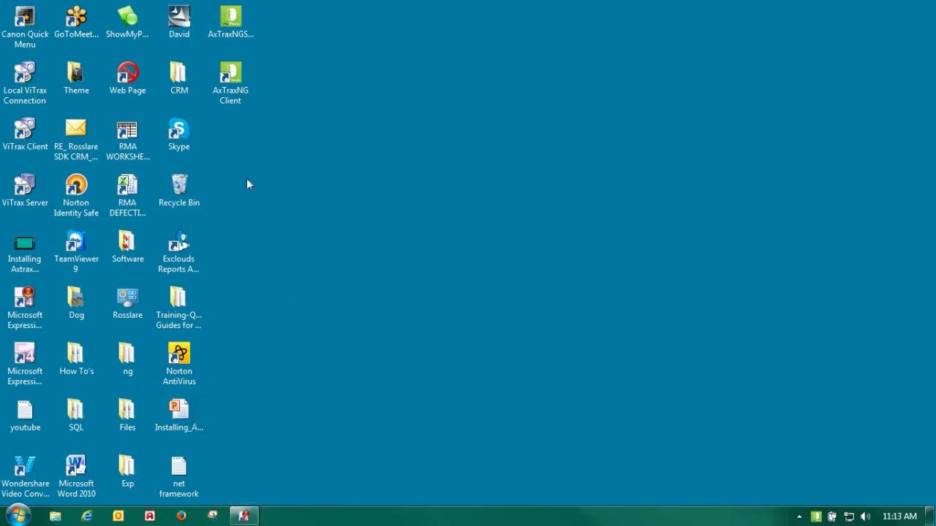
double_click(231, 72)
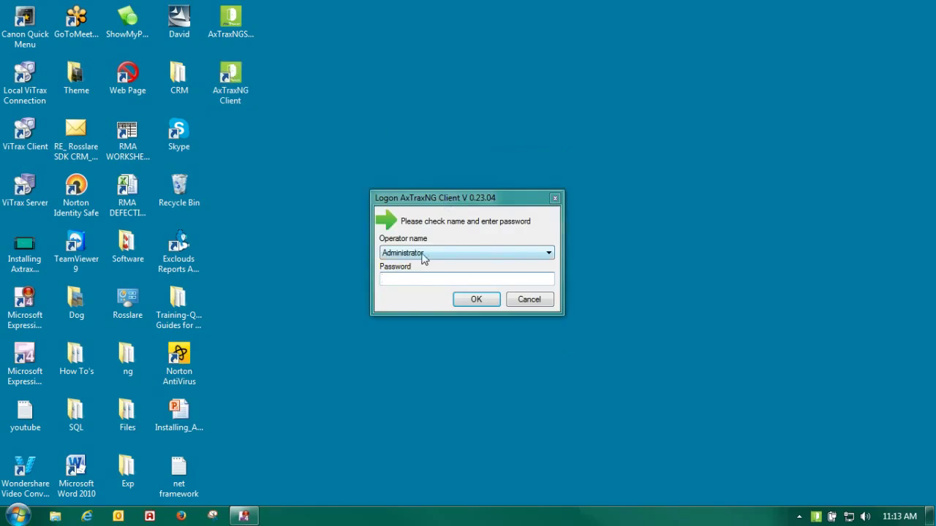
left_click(388, 283)
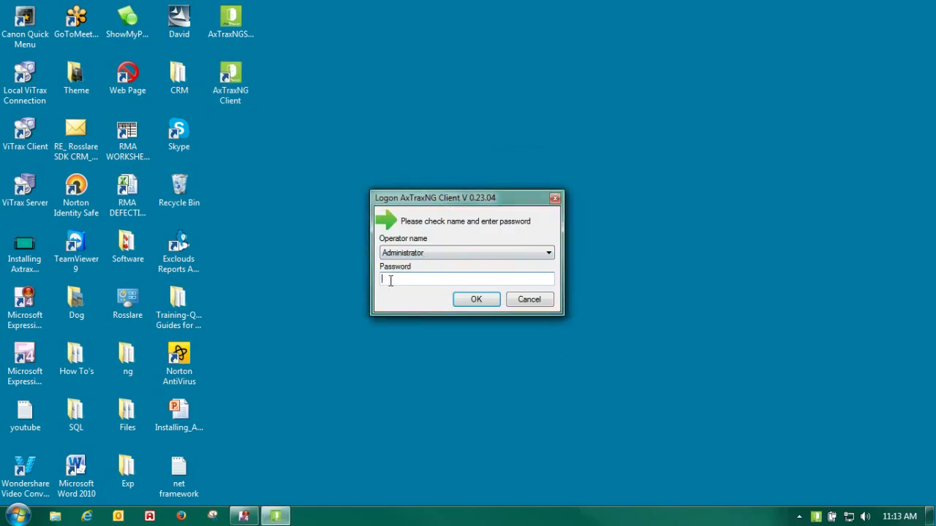
type("*****")
key("Return")
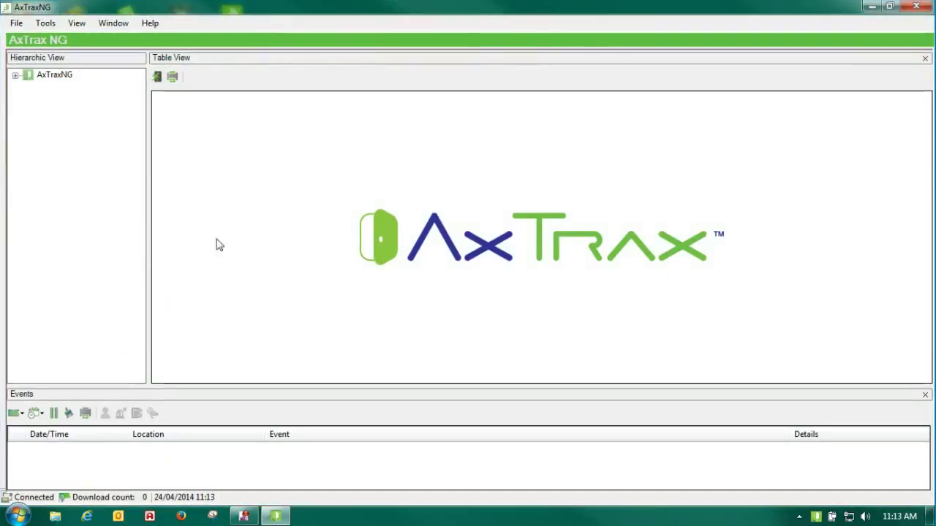